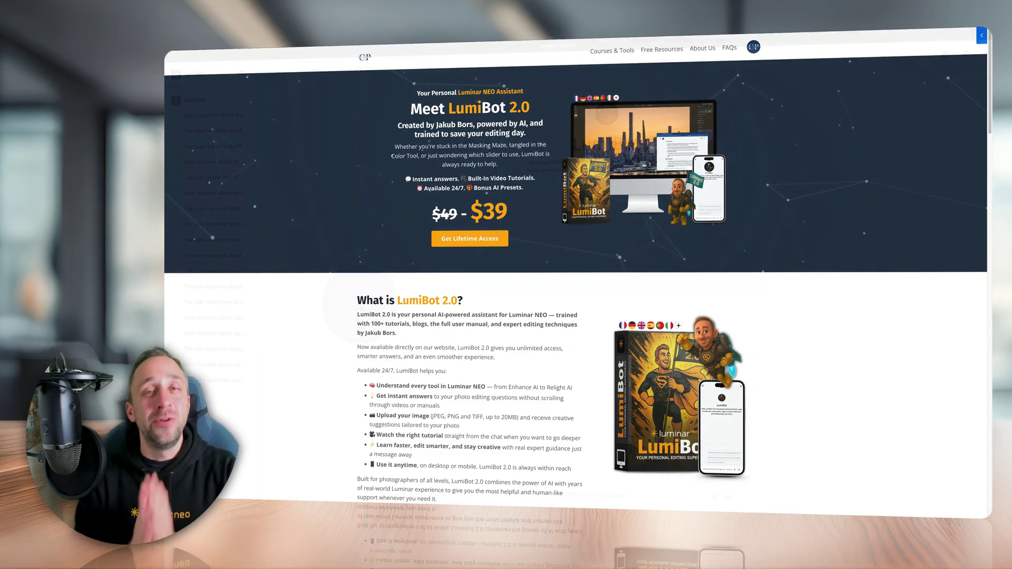
- Show LumiBot's Twilight Enhancer AI guide with the Golden, Blush, Emerald, Mauve and Blue presets
{"action": "left_click", "coordinate": [360, 305]}
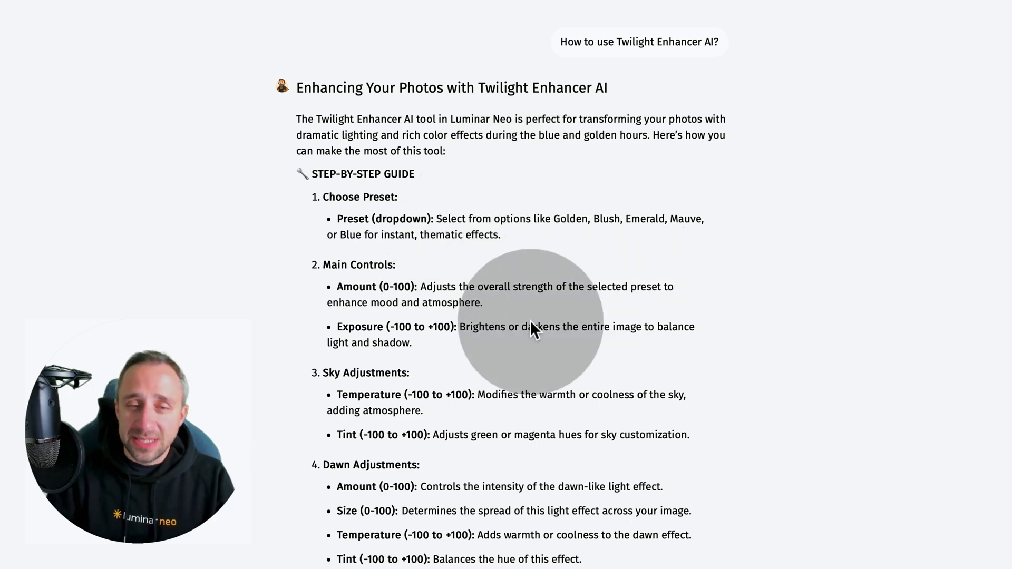
- Scroll through each Twilight preset's explanation down to the Tokyo LUT recommendation for Blue
{"action": "scroll", "coordinate": [479, 327], "scroll_direction": "down", "scroll_amount": 1}
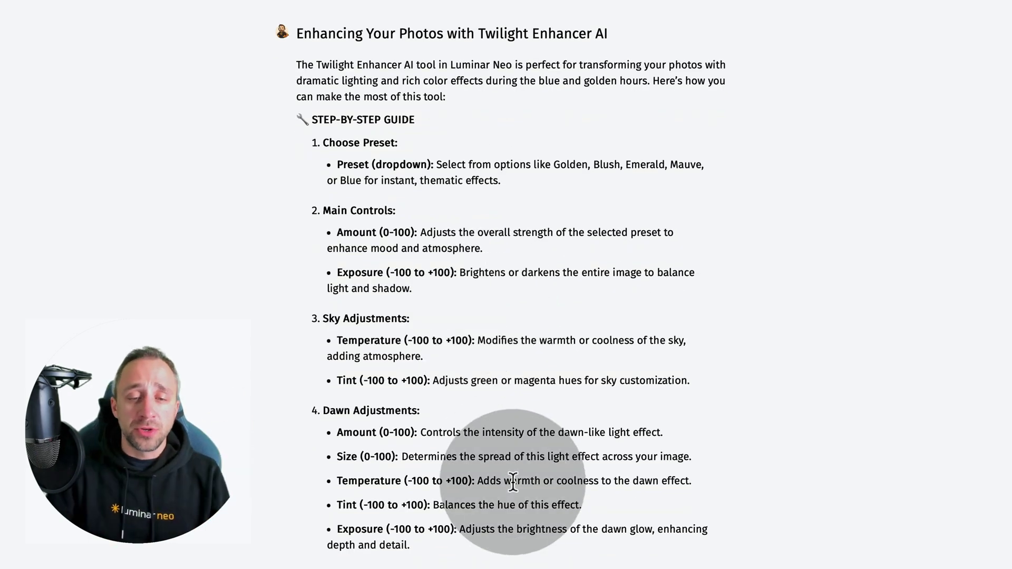
{"action": "scroll", "coordinate": [476, 495], "scroll_direction": "down", "scroll_amount": 2}
{"action": "scroll", "coordinate": [475, 492], "scroll_direction": "up", "scroll_amount": 3}
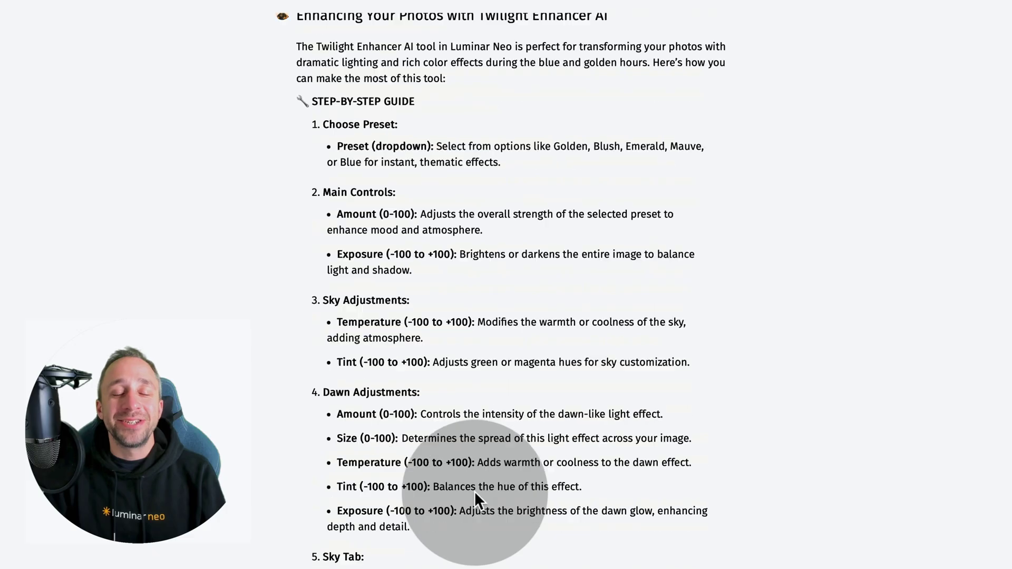
{"action": "scroll", "coordinate": [474, 492], "scroll_direction": "down", "scroll_amount": 8}
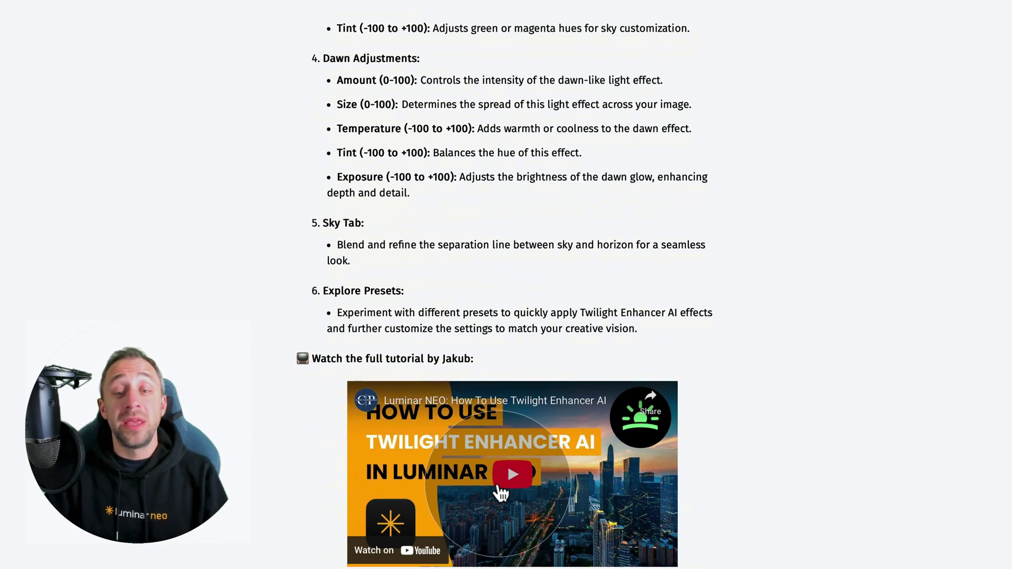
{"action": "scroll", "coordinate": [561, 398], "scroll_direction": "down", "scroll_amount": 1}
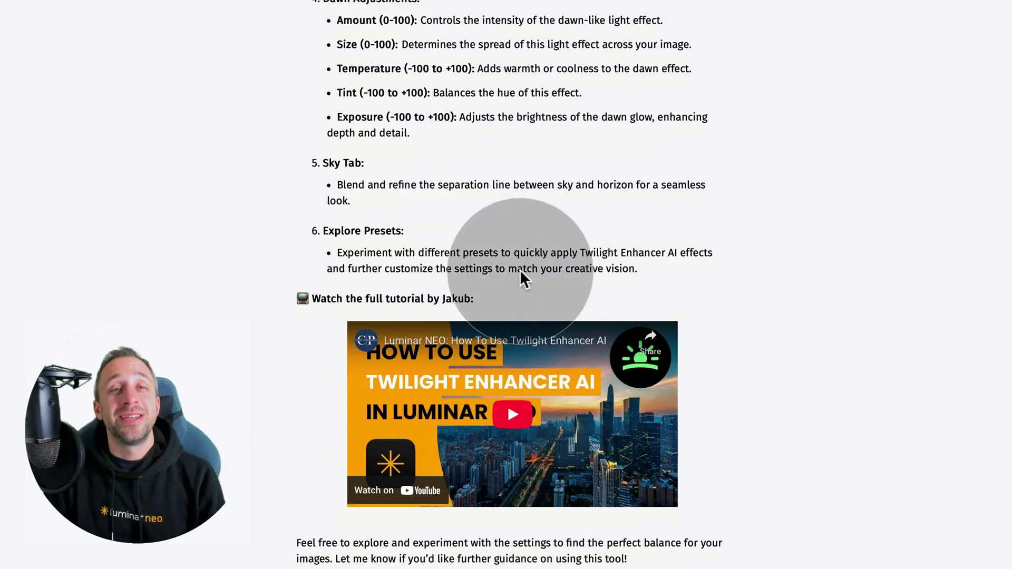
{"action": "scroll", "coordinate": [520, 269], "scroll_direction": "up", "scroll_amount": 8}
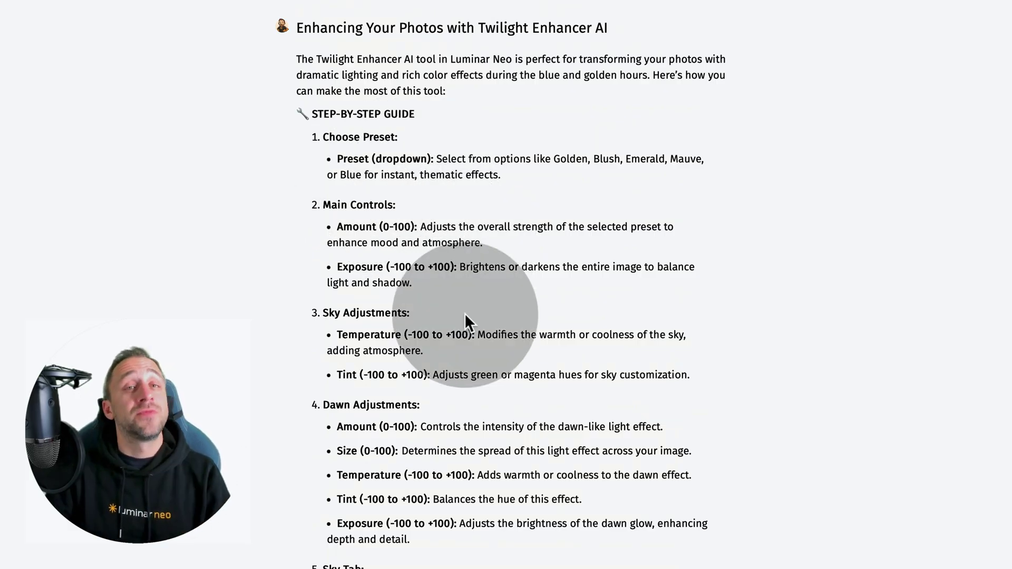
{"action": "scroll", "coordinate": [463, 314], "scroll_direction": "down", "scroll_amount": 12}
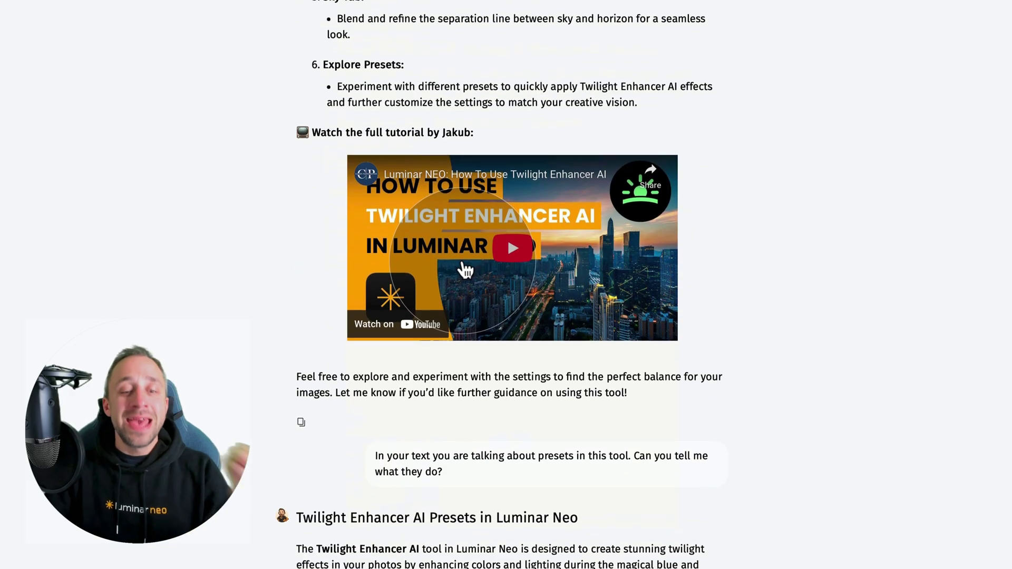
{"action": "scroll", "coordinate": [458, 286], "scroll_direction": "down", "scroll_amount": 7}
{"action": "scroll", "coordinate": [458, 280], "scroll_direction": "up", "scroll_amount": 1}
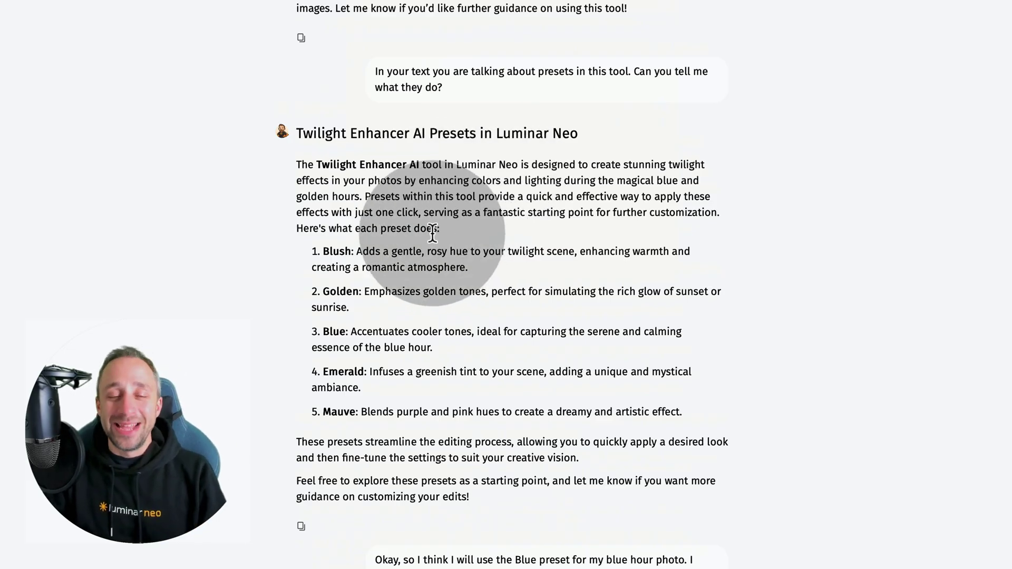
{"action": "scroll", "coordinate": [400, 235], "scroll_direction": "down", "scroll_amount": 1}
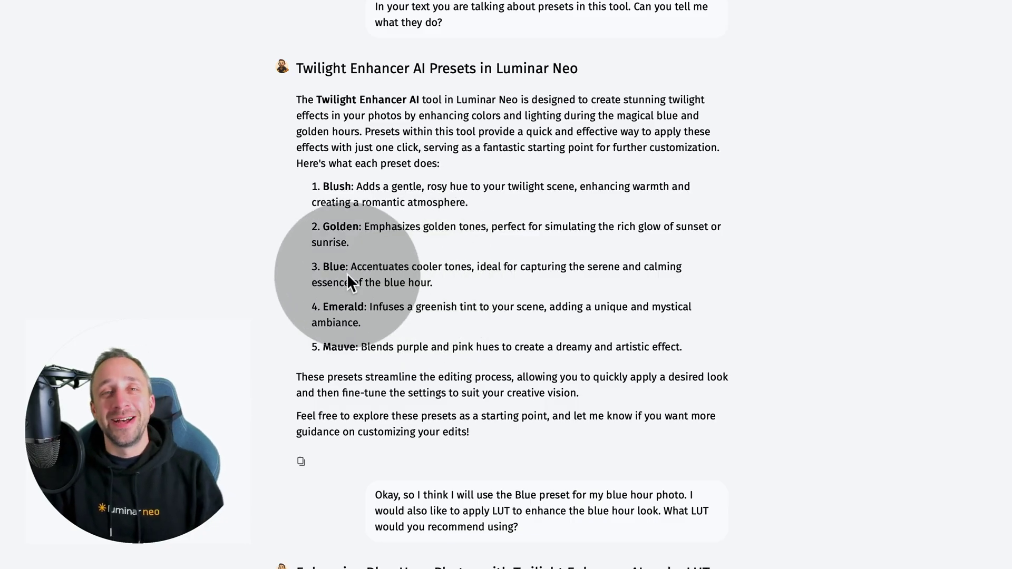
{"action": "scroll", "coordinate": [363, 277], "scroll_direction": "down", "scroll_amount": 4}
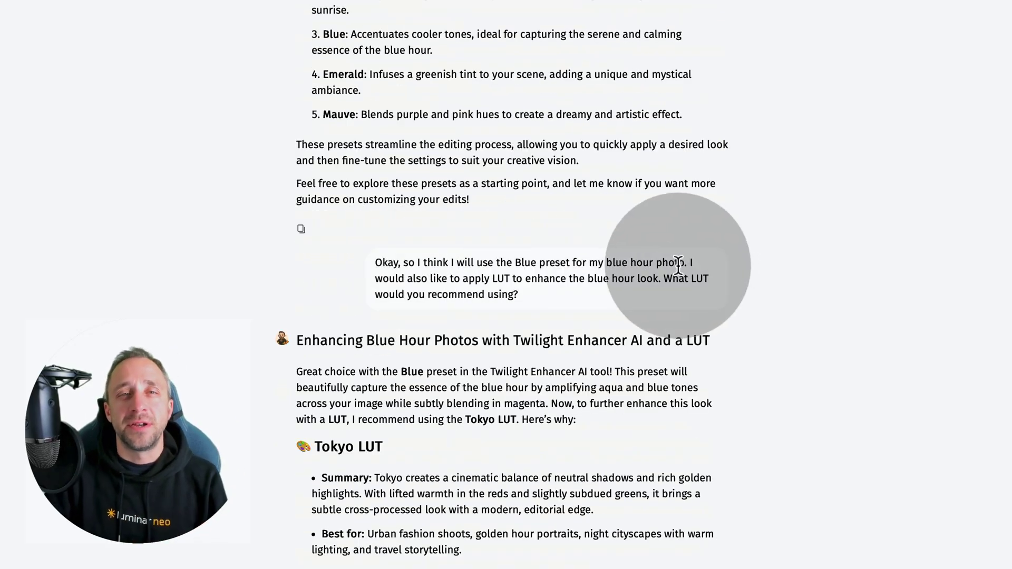
- Scroll past the Tokyo LUT and Dramatic Sky 2 Sky AI advice to the after-replacement enhancement answer
{"action": "scroll", "coordinate": [606, 266], "scroll_direction": "down", "scroll_amount": 1}
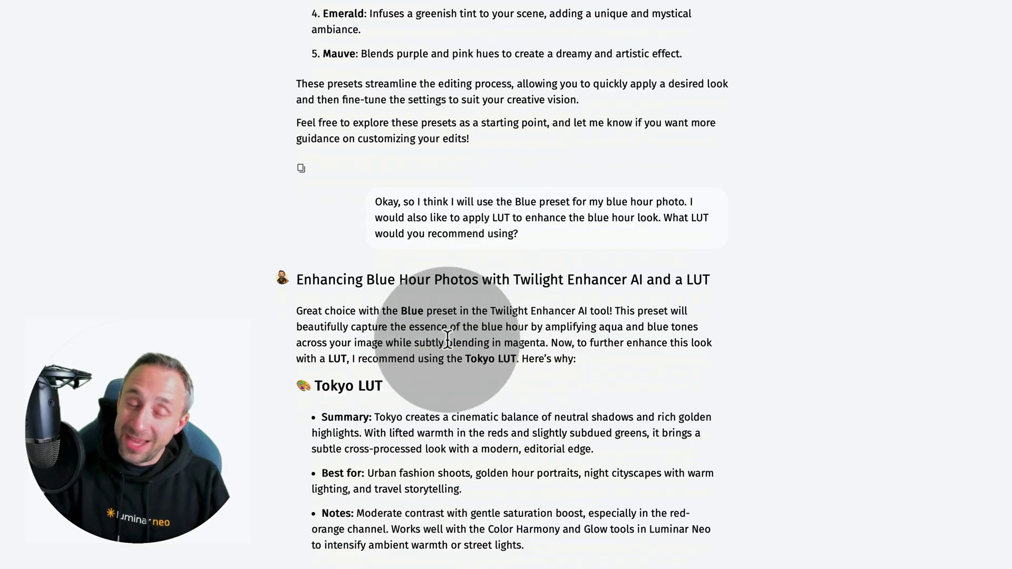
{"action": "scroll", "coordinate": [468, 343], "scroll_direction": "down", "scroll_amount": 3}
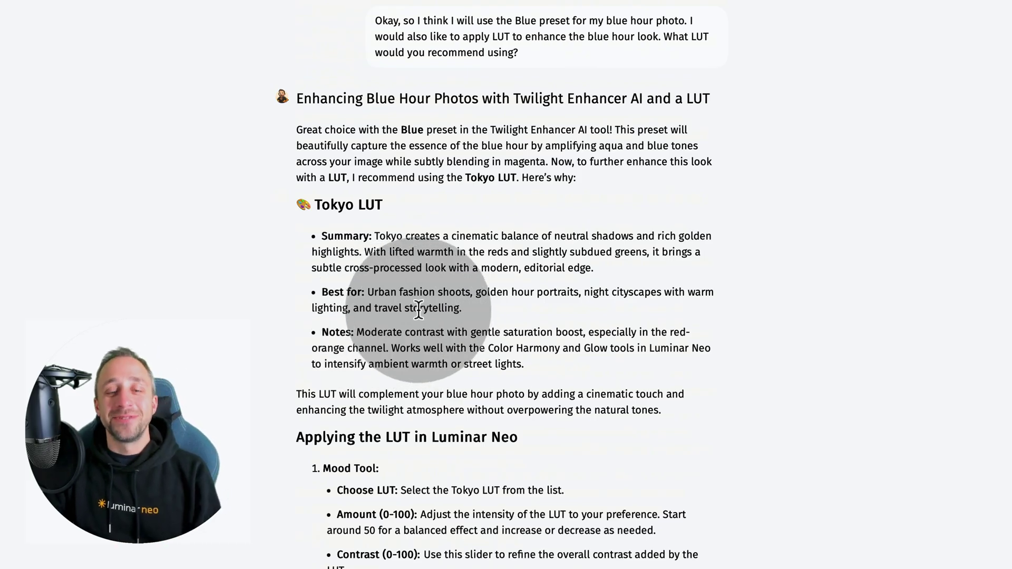
{"action": "scroll", "coordinate": [417, 310], "scroll_direction": "down", "scroll_amount": 6}
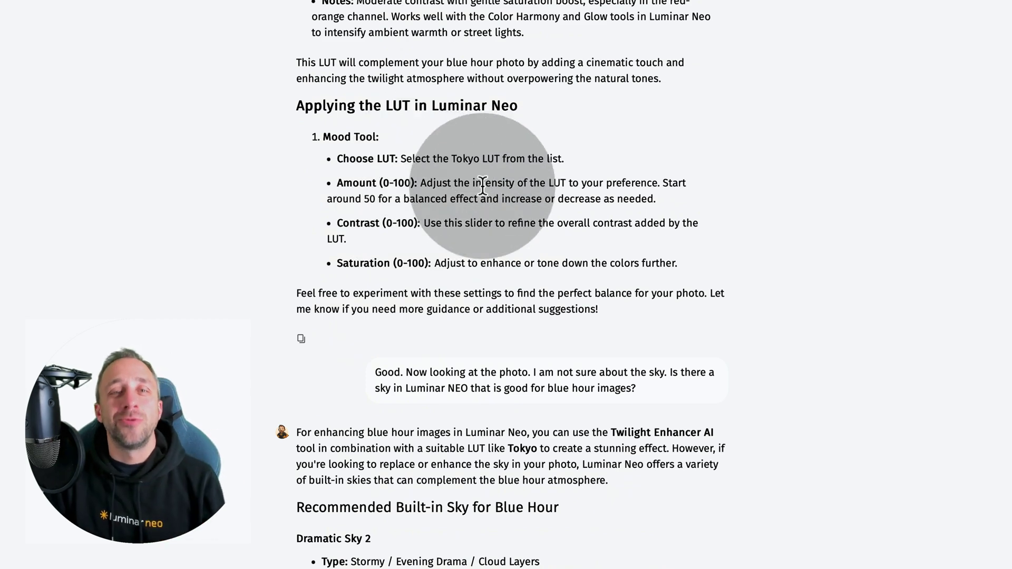
{"action": "scroll", "coordinate": [469, 211], "scroll_direction": "down", "scroll_amount": 3}
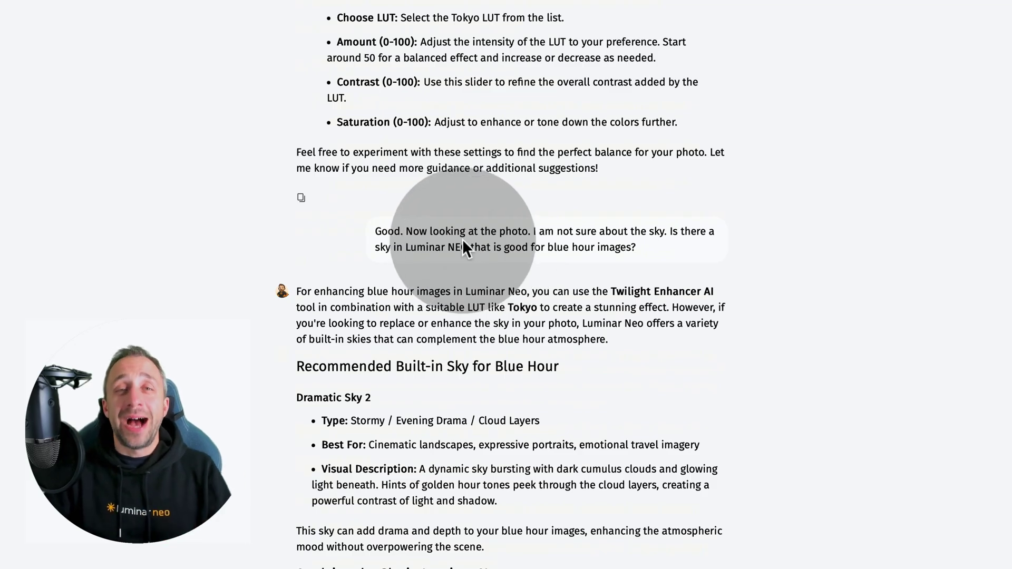
{"action": "scroll", "coordinate": [463, 239], "scroll_direction": "down", "scroll_amount": 1}
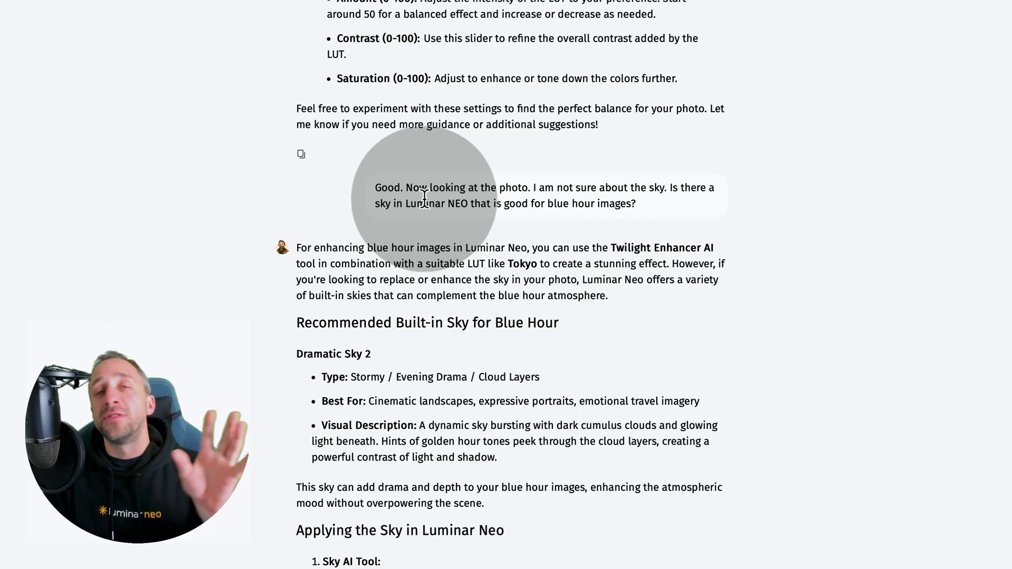
{"action": "scroll", "coordinate": [419, 356], "scroll_direction": "down", "scroll_amount": 3}
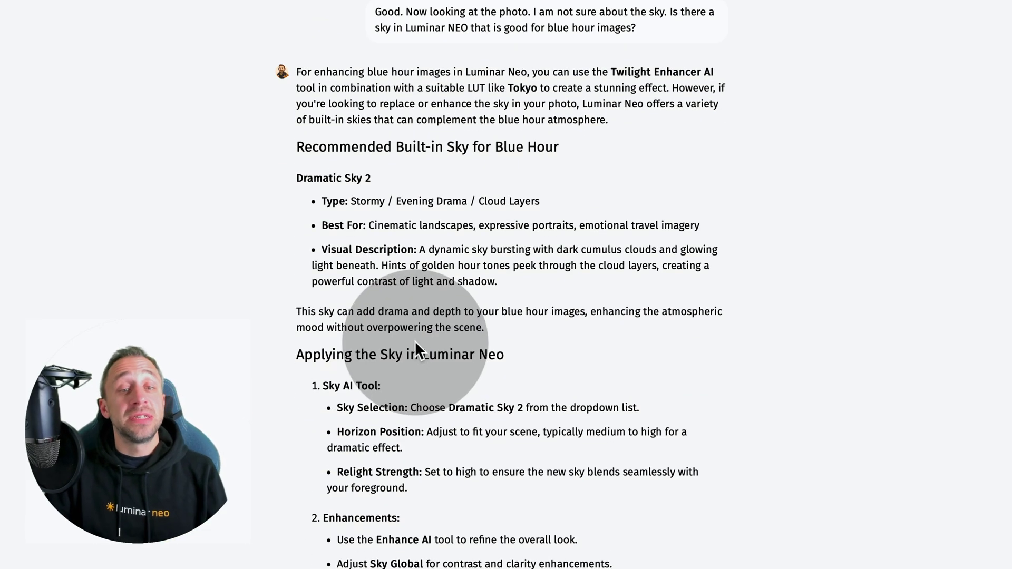
{"action": "scroll", "coordinate": [415, 340], "scroll_direction": "down", "scroll_amount": 3}
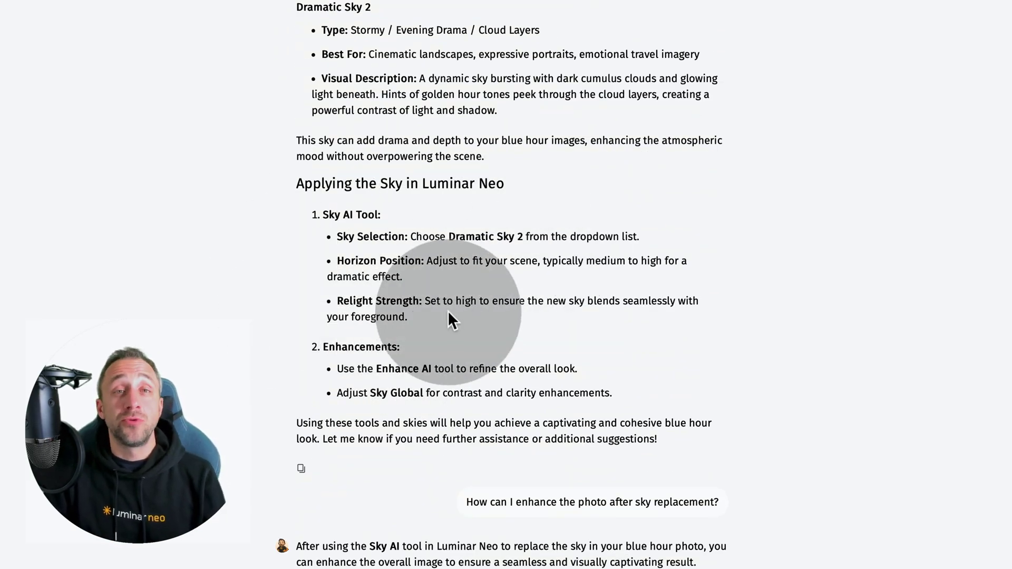
- Scroll through the Essentials, Landscape and Creative enhancement sections to the romantic lighthouse sunset guide
{"action": "scroll", "coordinate": [449, 286], "scroll_direction": "down", "scroll_amount": 2}
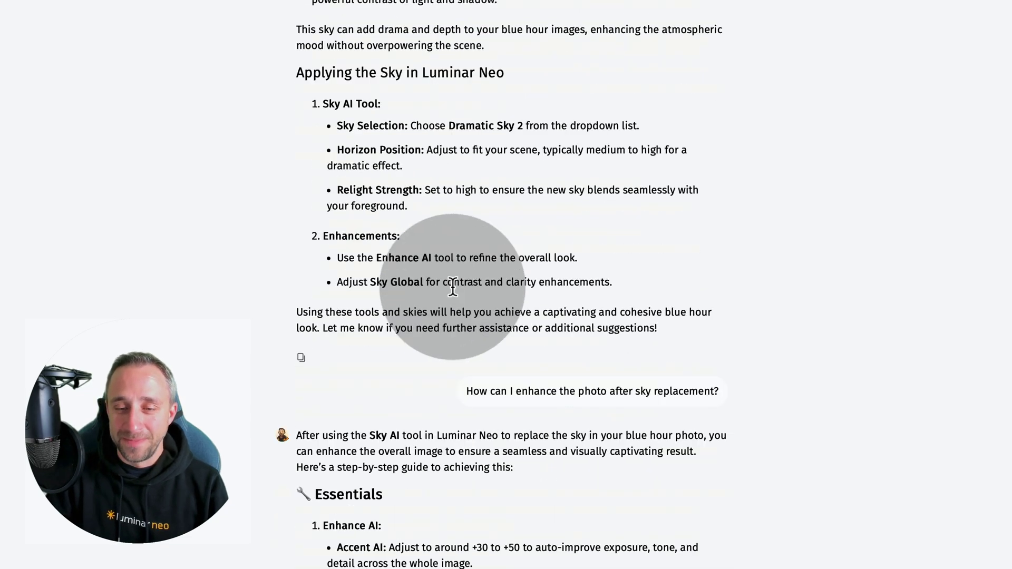
{"action": "scroll", "coordinate": [447, 290], "scroll_direction": "down", "scroll_amount": 2}
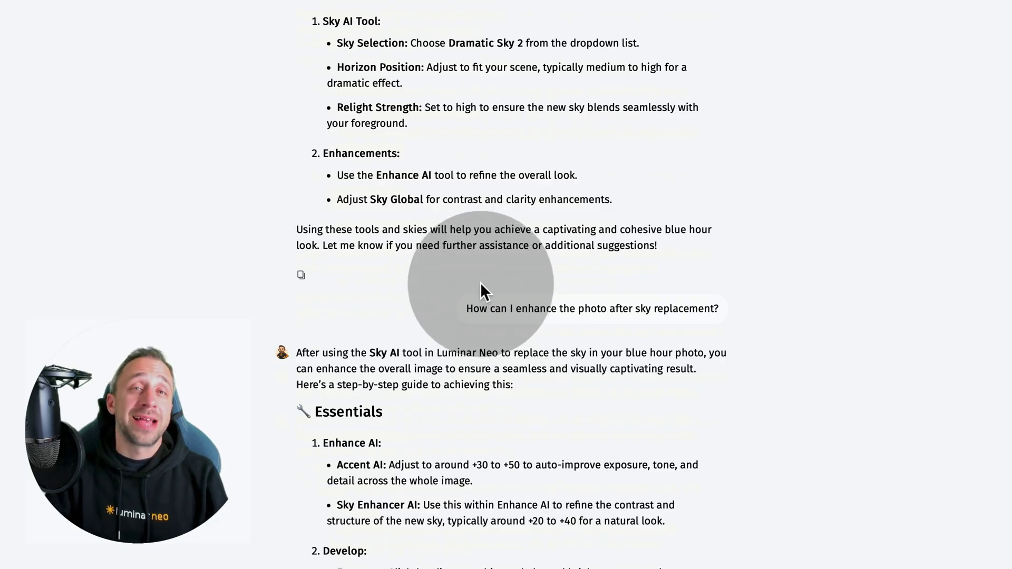
{"action": "scroll", "coordinate": [473, 280], "scroll_direction": "down", "scroll_amount": 3}
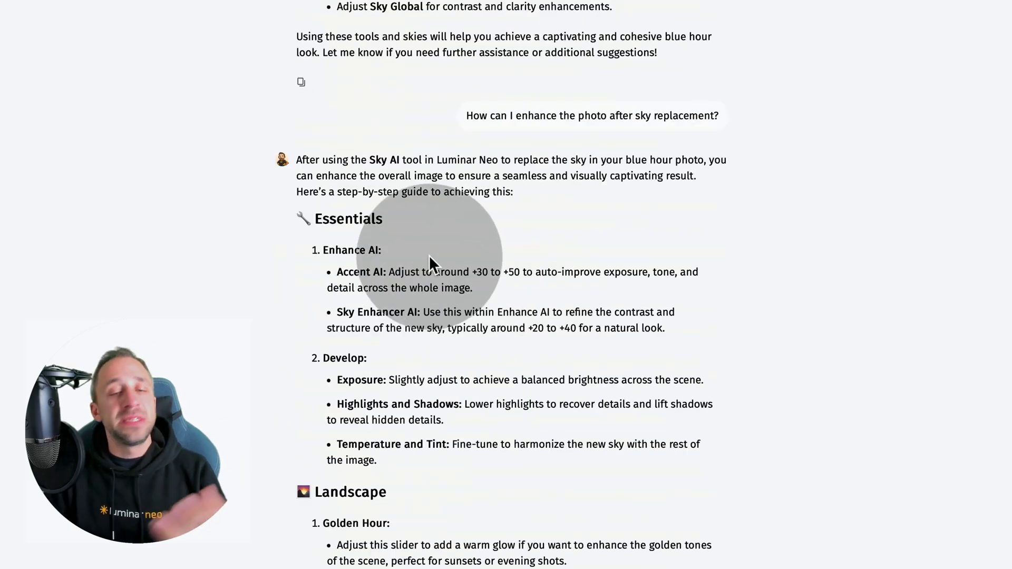
{"action": "scroll", "coordinate": [474, 253], "scroll_direction": "down", "scroll_amount": 2}
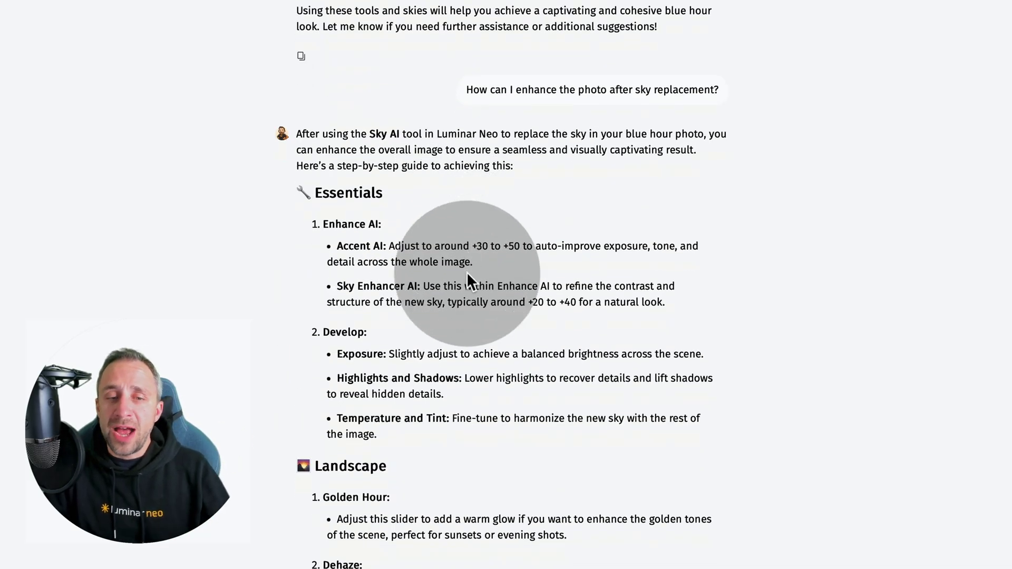
{"action": "scroll", "coordinate": [453, 295], "scroll_direction": "down", "scroll_amount": 3}
{"action": "scroll", "coordinate": [416, 325], "scroll_direction": "down", "scroll_amount": 3}
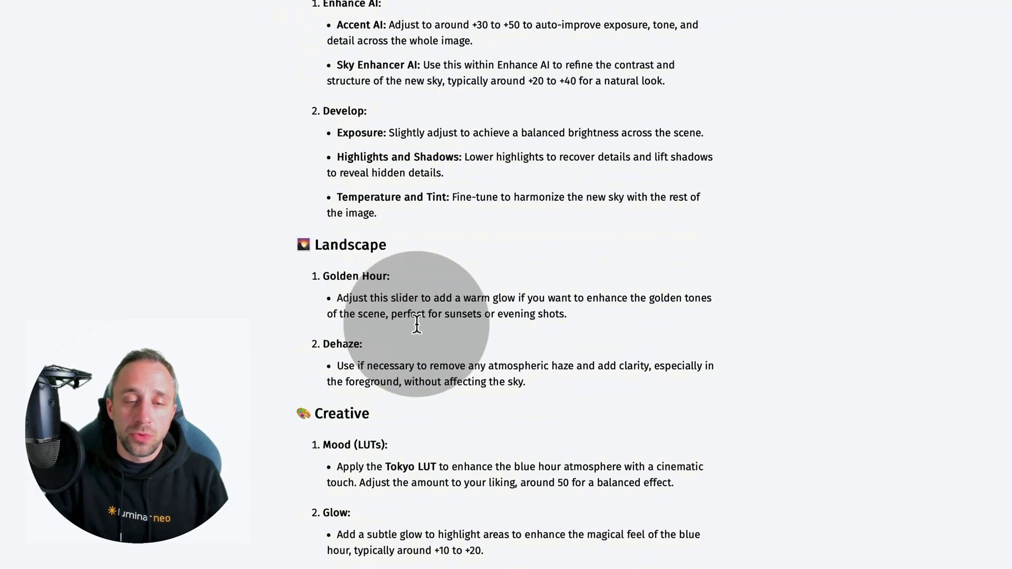
{"action": "scroll", "coordinate": [416, 325], "scroll_direction": "down", "scroll_amount": 5}
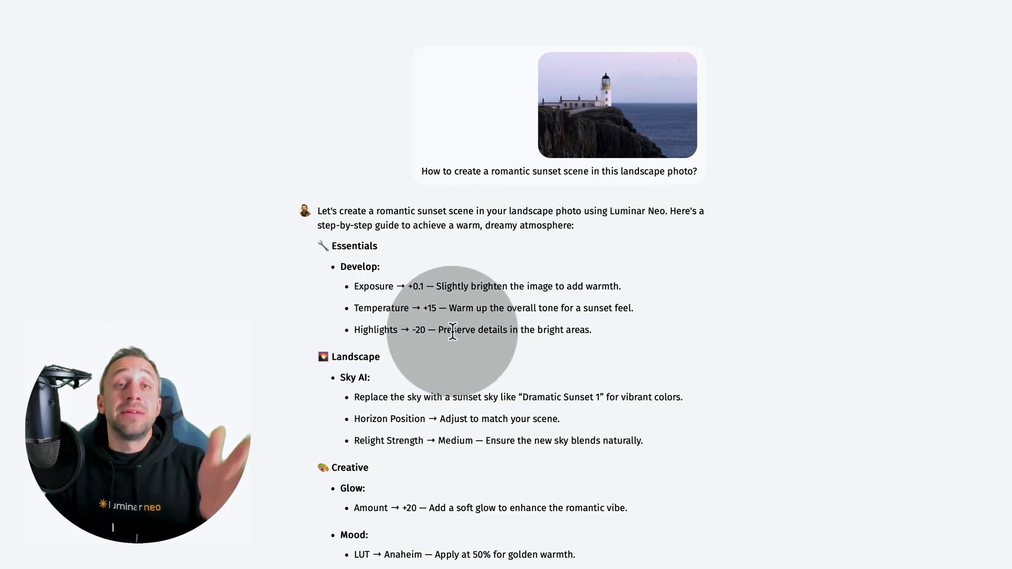
- Scroll the sunset recipe from Develop and Supercontrast to the Vignette finishing touch, then back to the photo
{"action": "scroll", "coordinate": [396, 313], "scroll_direction": "down", "scroll_amount": 1}
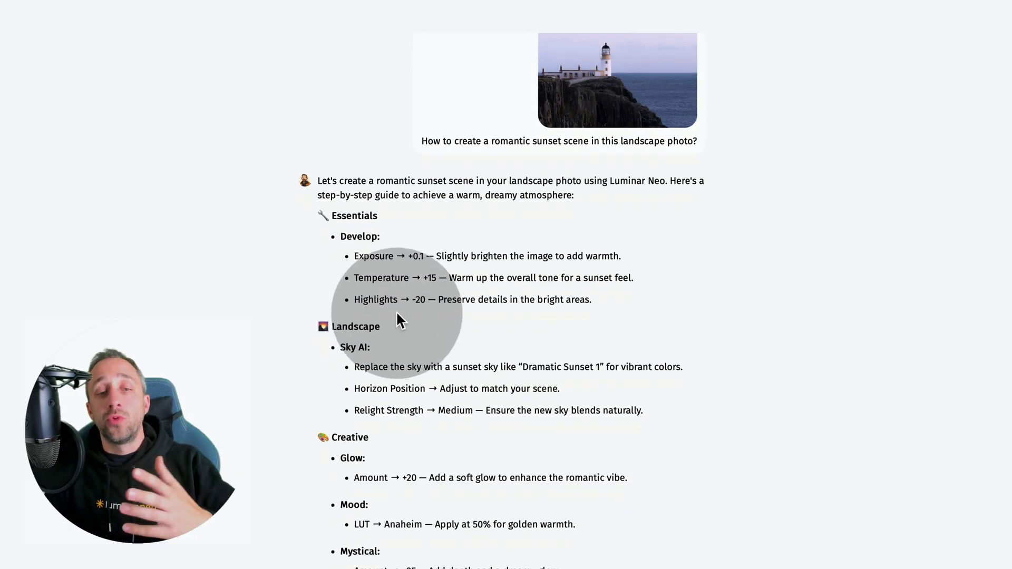
{"action": "scroll", "coordinate": [394, 246], "scroll_direction": "down", "scroll_amount": 5}
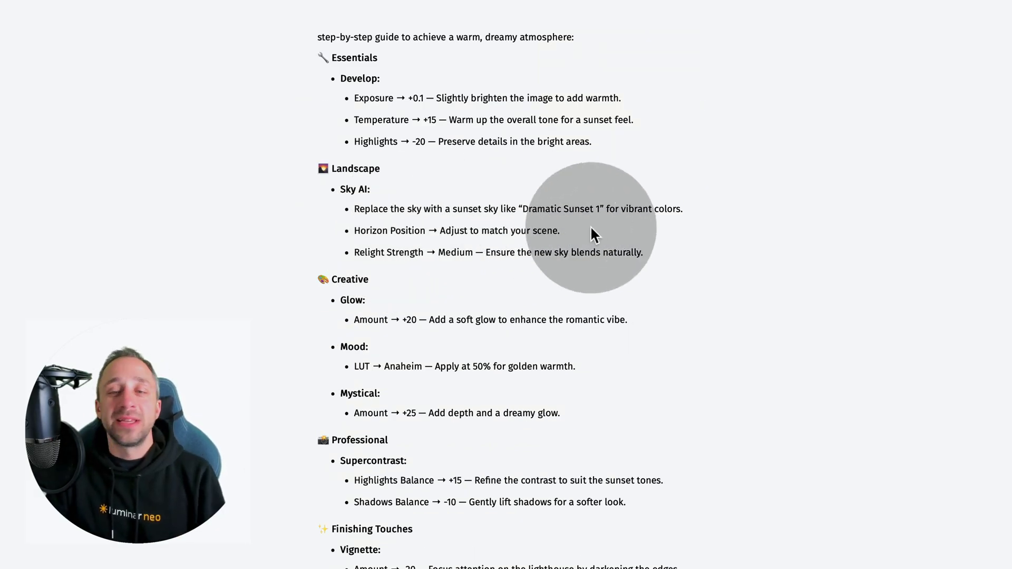
{"action": "scroll", "coordinate": [402, 281], "scroll_direction": "down", "scroll_amount": 1}
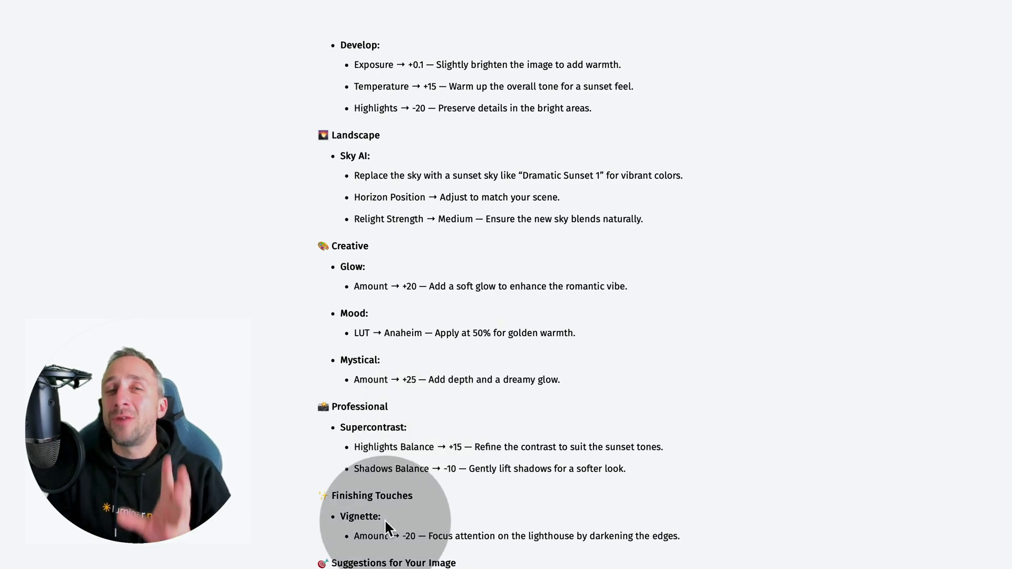
{"action": "scroll", "coordinate": [390, 514], "scroll_direction": "up", "scroll_amount": 4}
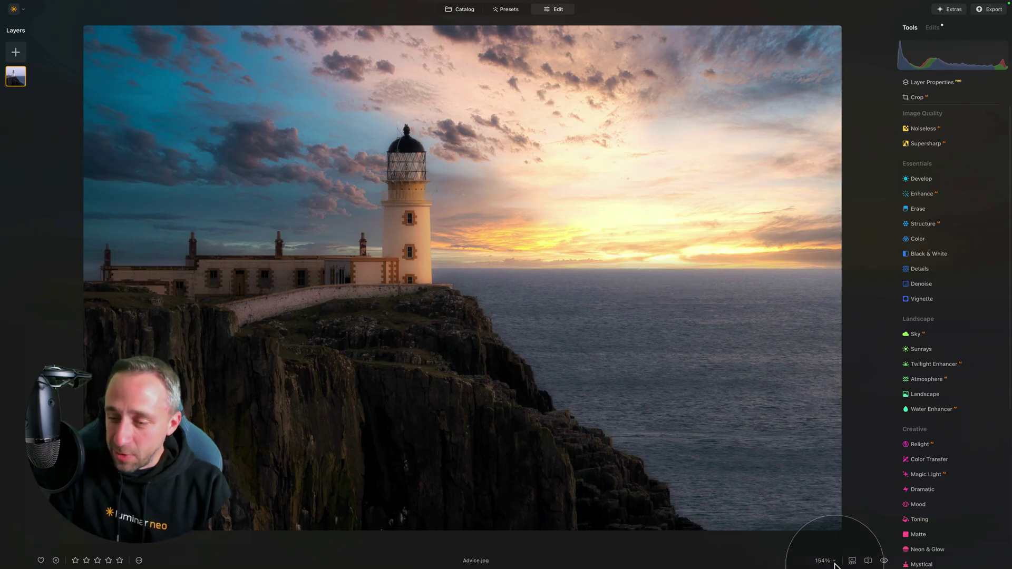
{"action": "left_click", "coordinate": [868, 560]}
{"action": "left_click_drag", "start_coordinate": [232, 285], "coordinate": [346, 285]}
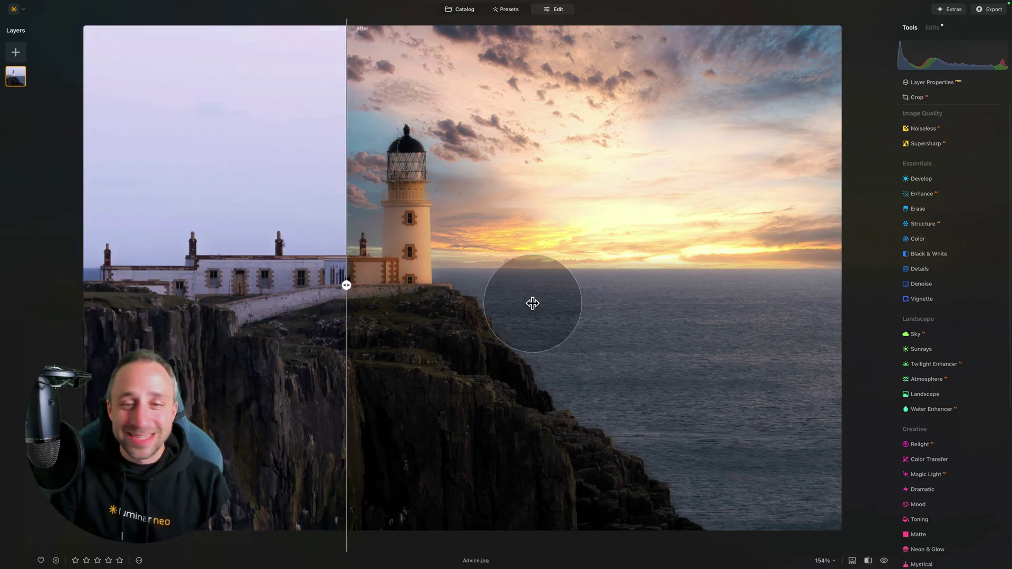
{"action": "left_click_drag", "start_coordinate": [532, 303], "coordinate": [199, 286]}
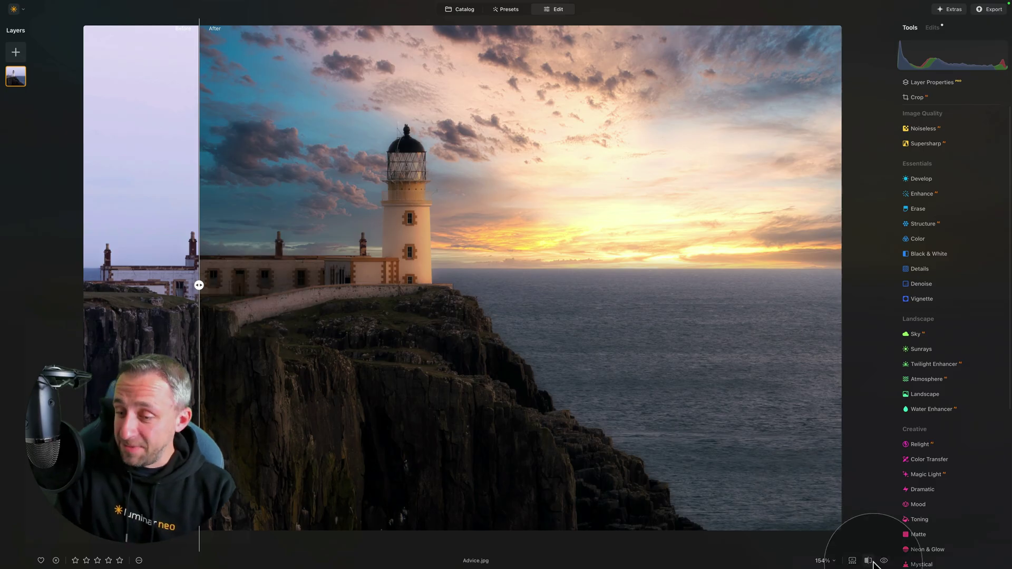
{"action": "left_click", "coordinate": [870, 562]}
- Inspect the lighthouse photo's Develop, Sky, second Develop, Glow and Vignette edits in turn
{"action": "left_click", "coordinate": [932, 29]}
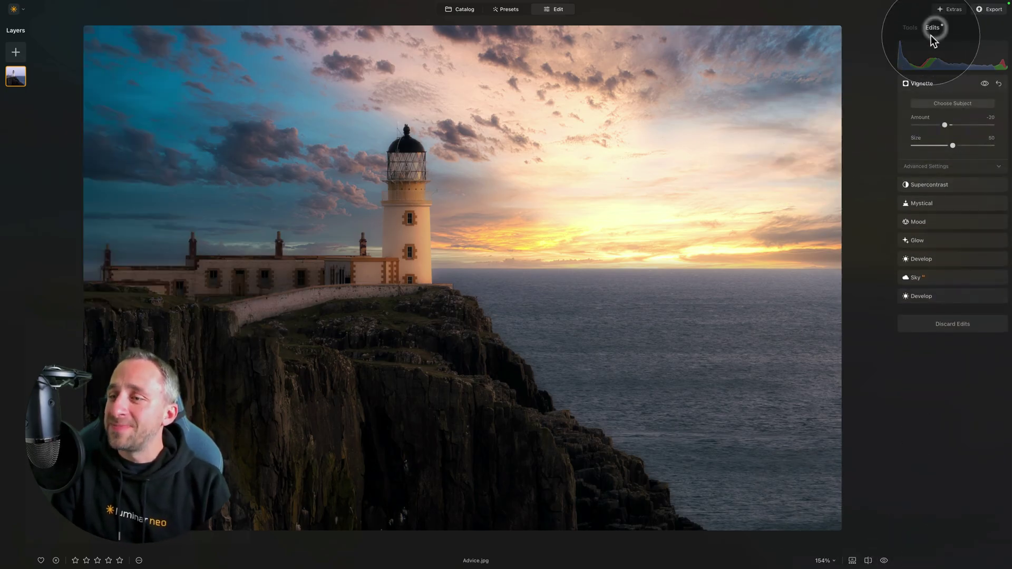
{"action": "left_click", "coordinate": [925, 297]}
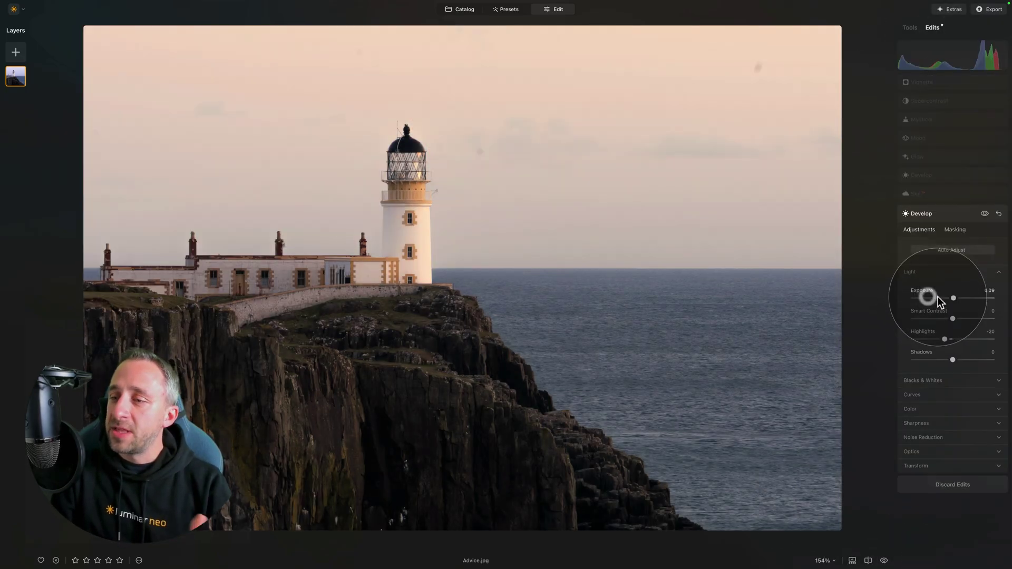
{"action": "left_click", "coordinate": [922, 195]}
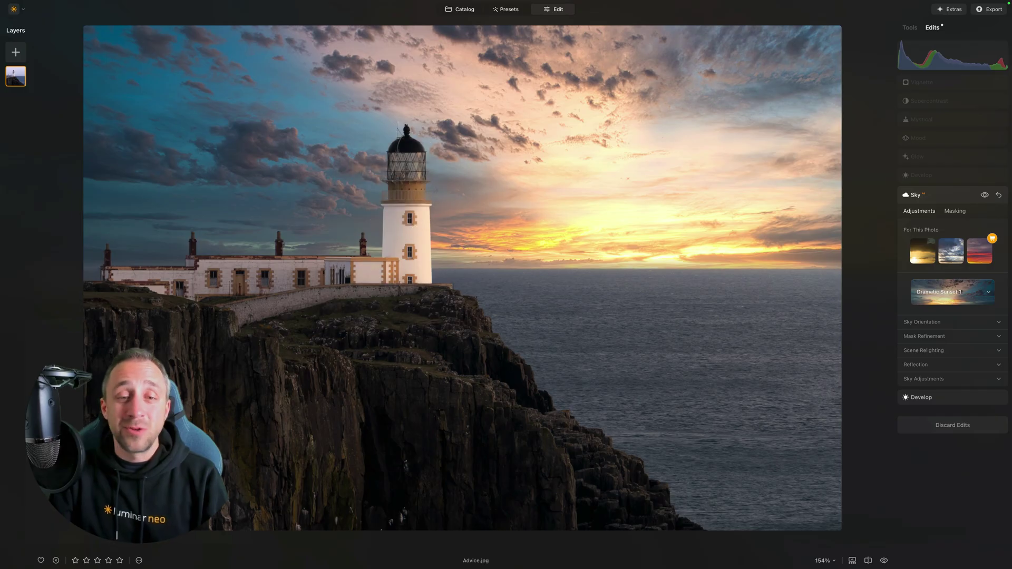
{"action": "left_click", "coordinate": [943, 173]}
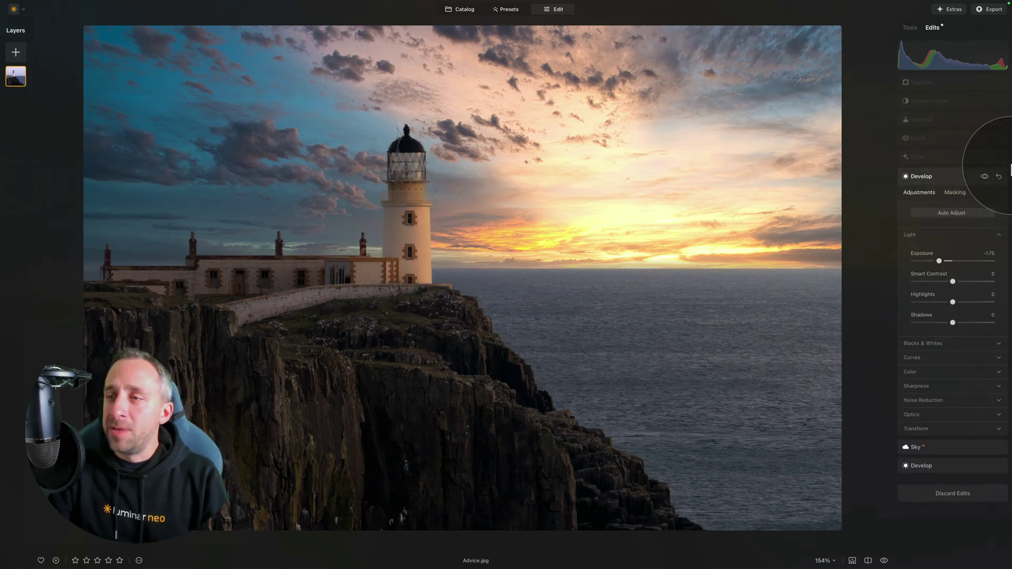
{"action": "left_click", "coordinate": [924, 156]}
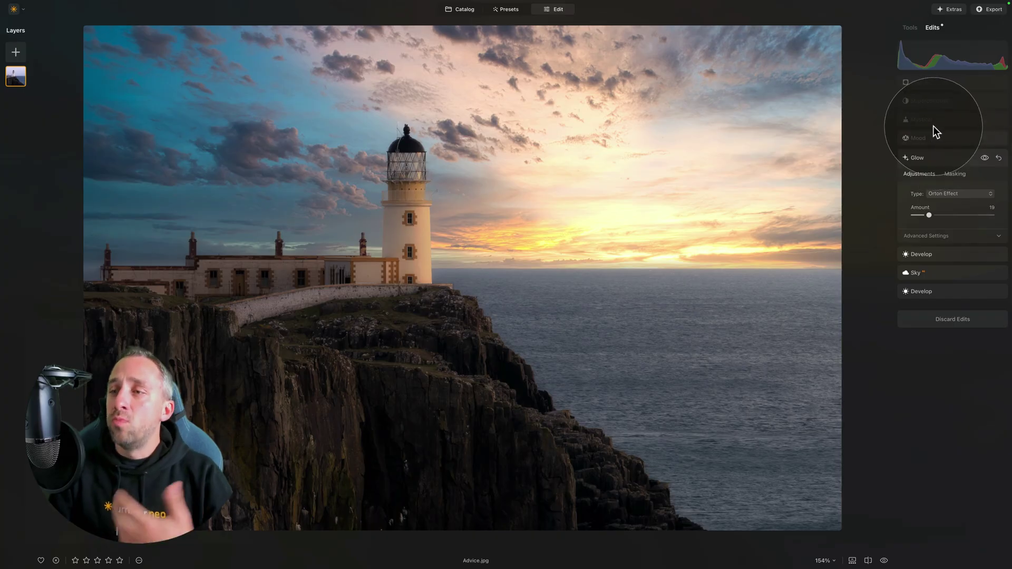
{"action": "left_click", "coordinate": [933, 84]}
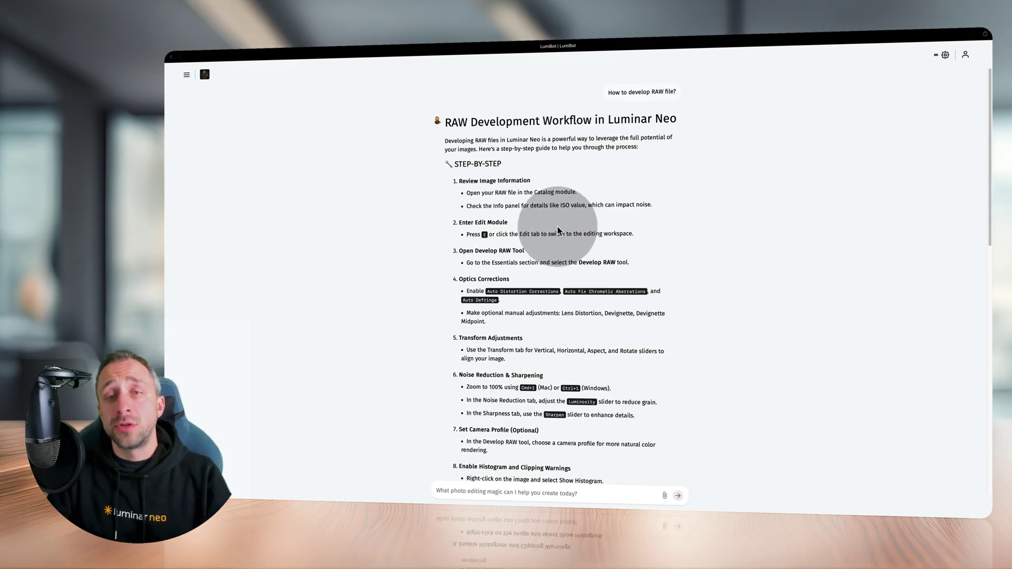
- Scroll the RAW Development Workflow past the YouTube tutorial to the Erase and duplicate-layer shortcut answers
{"action": "scroll", "coordinate": [497, 242], "scroll_direction": "down", "scroll_amount": 2}
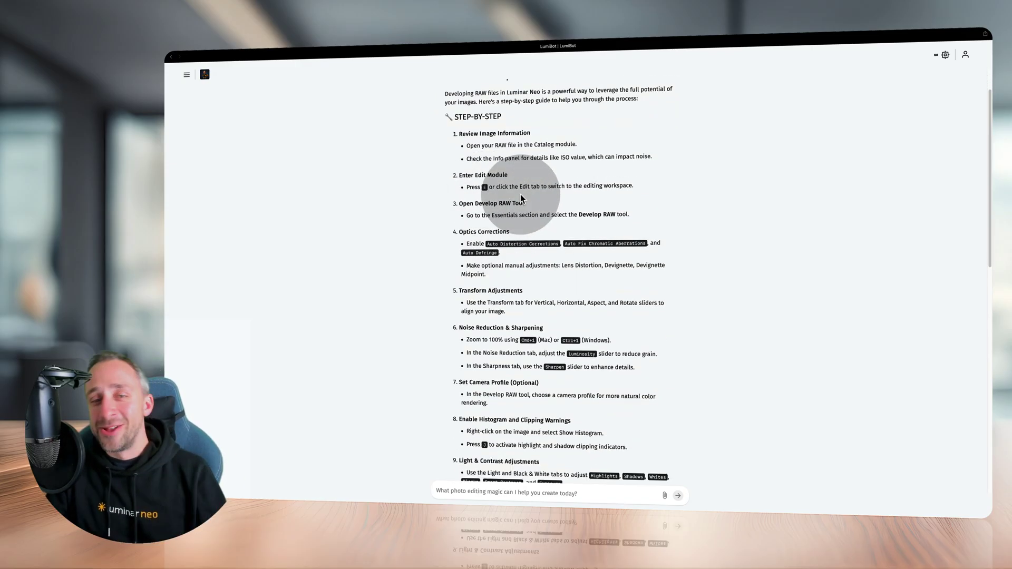
{"action": "scroll", "coordinate": [504, 189], "scroll_direction": "down", "scroll_amount": 6}
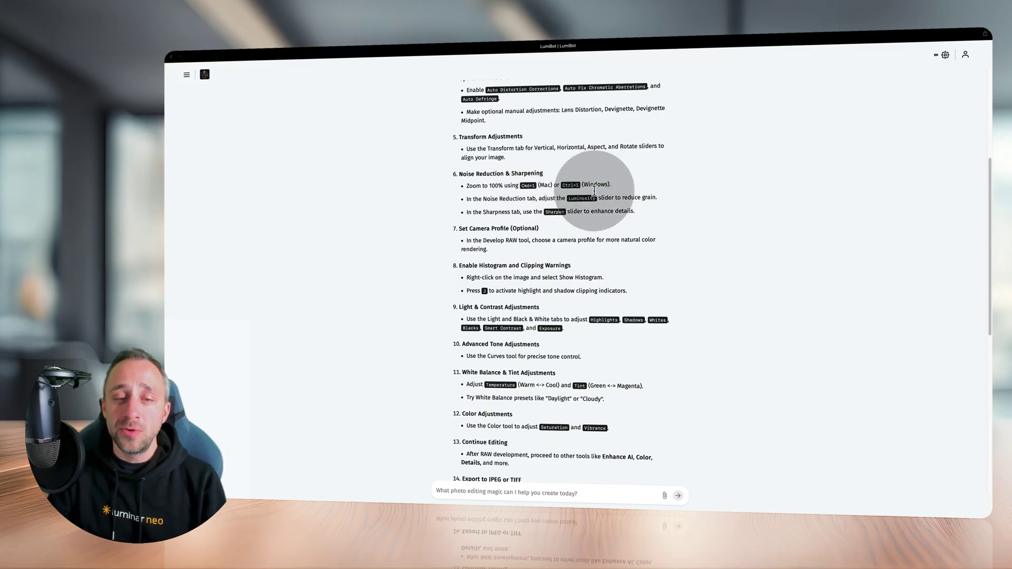
{"action": "scroll", "coordinate": [576, 181], "scroll_direction": "down", "scroll_amount": 3}
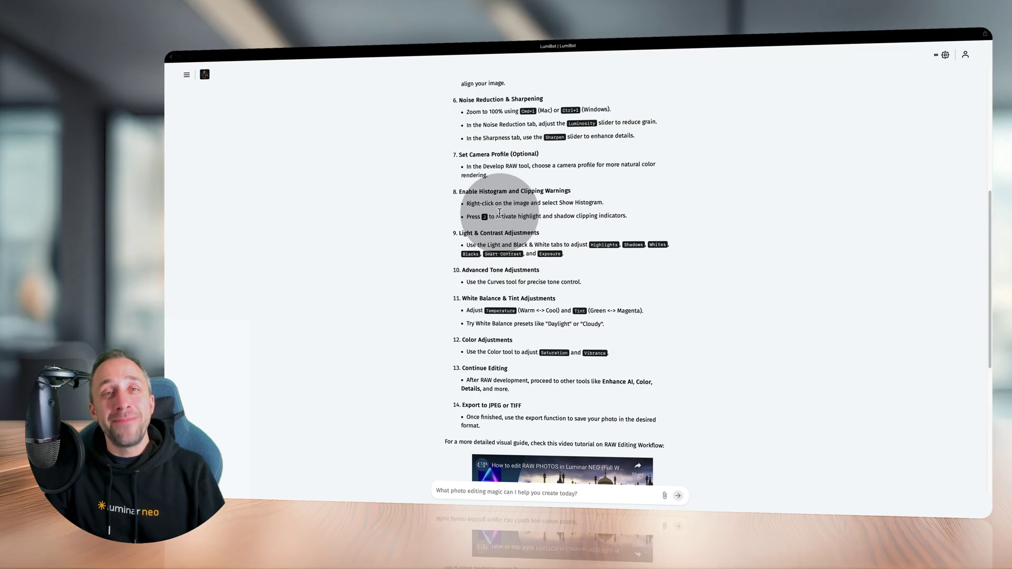
{"action": "scroll", "coordinate": [624, 269], "scroll_direction": "down", "scroll_amount": 4}
{"action": "scroll", "coordinate": [625, 269], "scroll_direction": "down", "scroll_amount": 8}
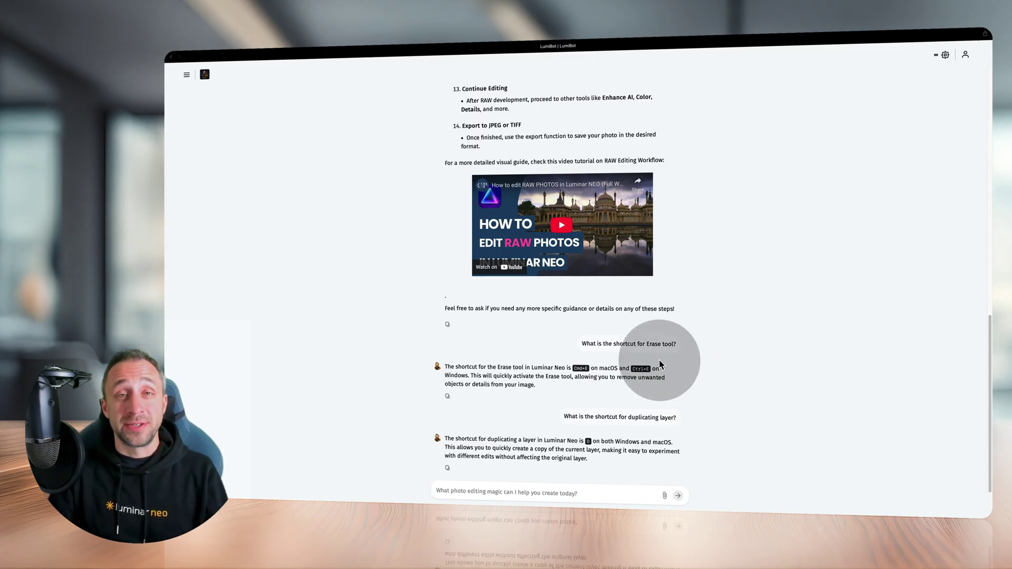
- Play the embedded RAW tutorial video, pause it, and jump to the RAW Development part at 6:34
{"action": "scroll", "coordinate": [625, 324], "scroll_direction": "up", "scroll_amount": 5}
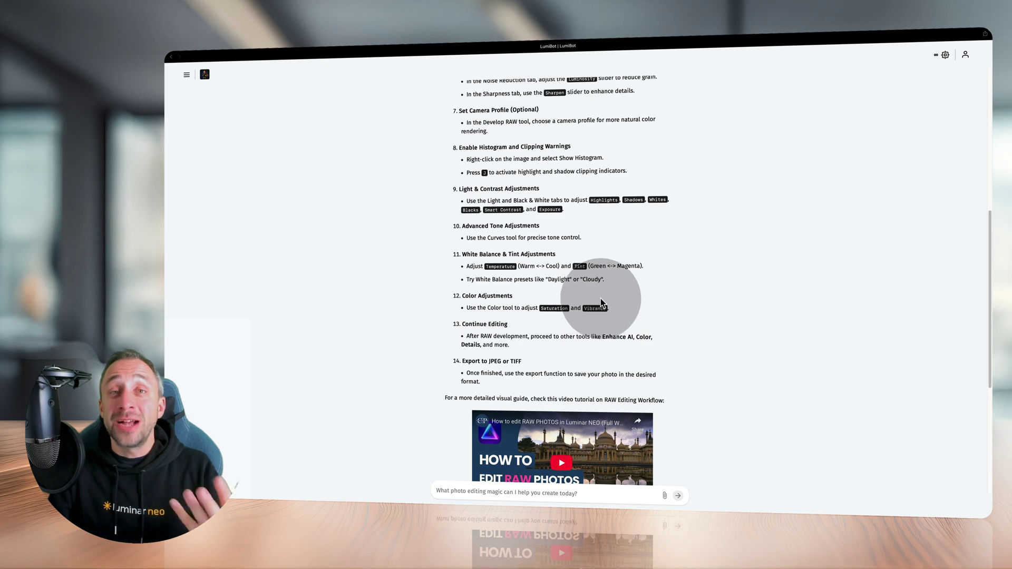
{"action": "scroll", "coordinate": [606, 285], "scroll_direction": "down", "scroll_amount": 1}
{"action": "scroll", "coordinate": [609, 277], "scroll_direction": "down", "scroll_amount": 3}
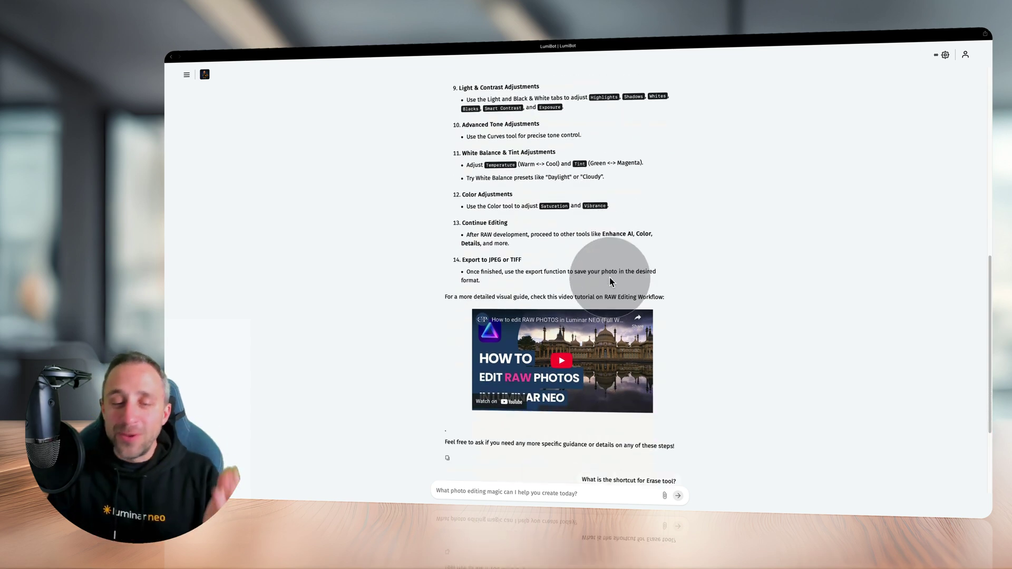
{"action": "scroll", "coordinate": [556, 340], "scroll_direction": "down", "scroll_amount": 5}
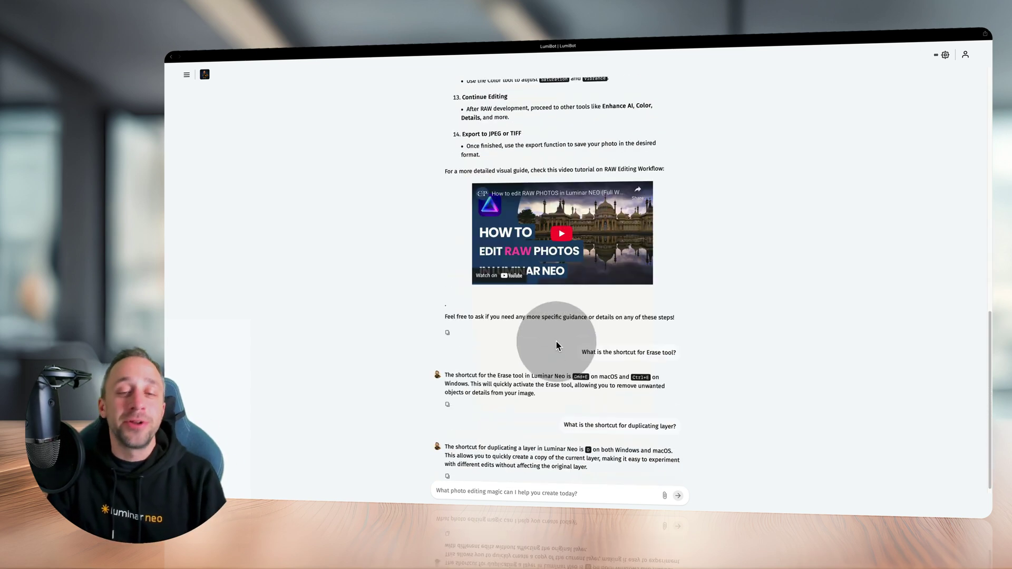
{"action": "left_click", "coordinate": [562, 235]}
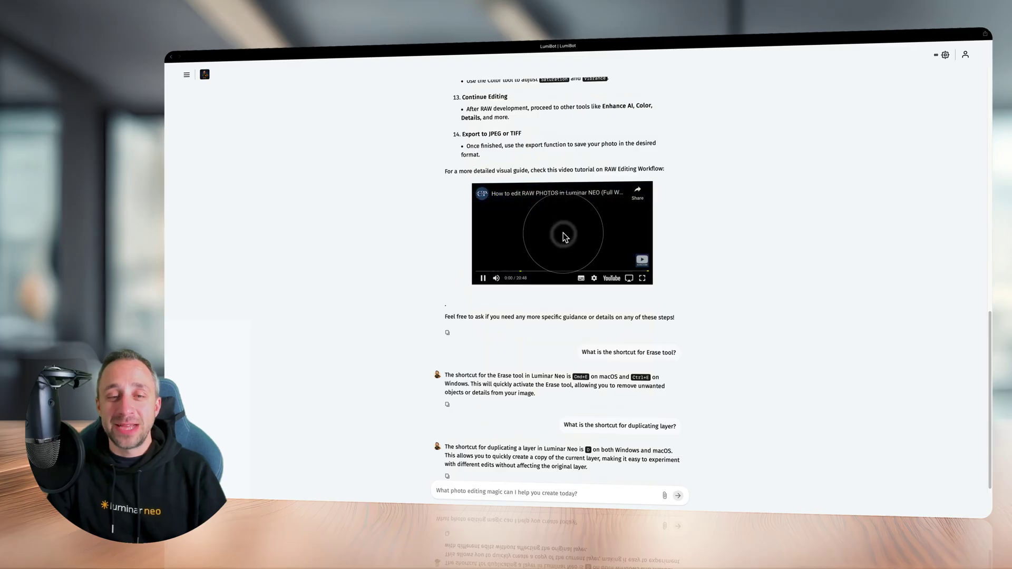
{"action": "left_click", "coordinate": [483, 278]}
{"action": "left_click", "coordinate": [531, 271]}
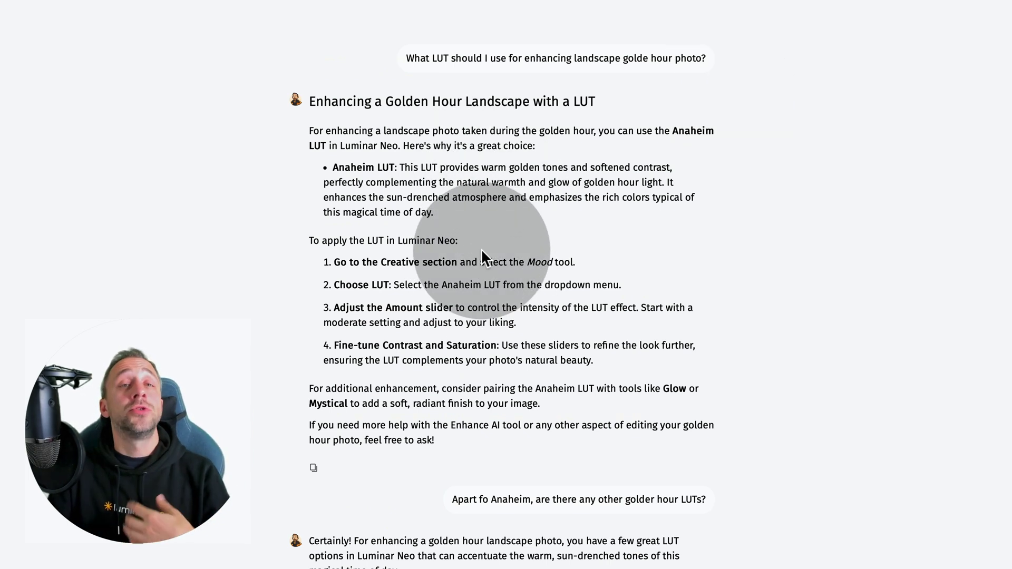
- Read the golden-hour Recommended LUTs list: Anaheim, Grace, Wooden and Color Punch Hot
{"action": "scroll", "coordinate": [482, 248], "scroll_direction": "down", "scroll_amount": 1}
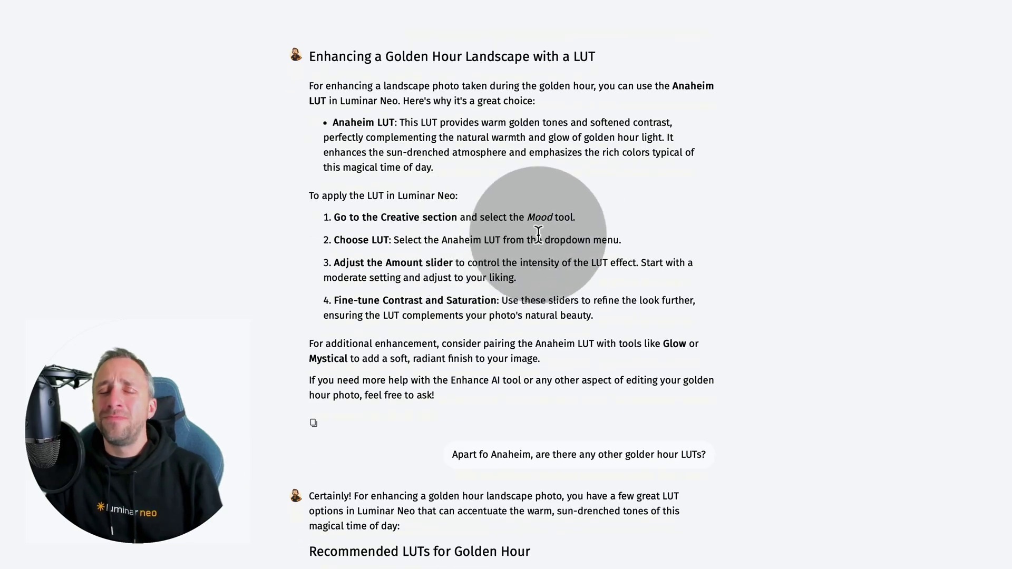
{"action": "scroll", "coordinate": [548, 322], "scroll_direction": "down", "scroll_amount": 4}
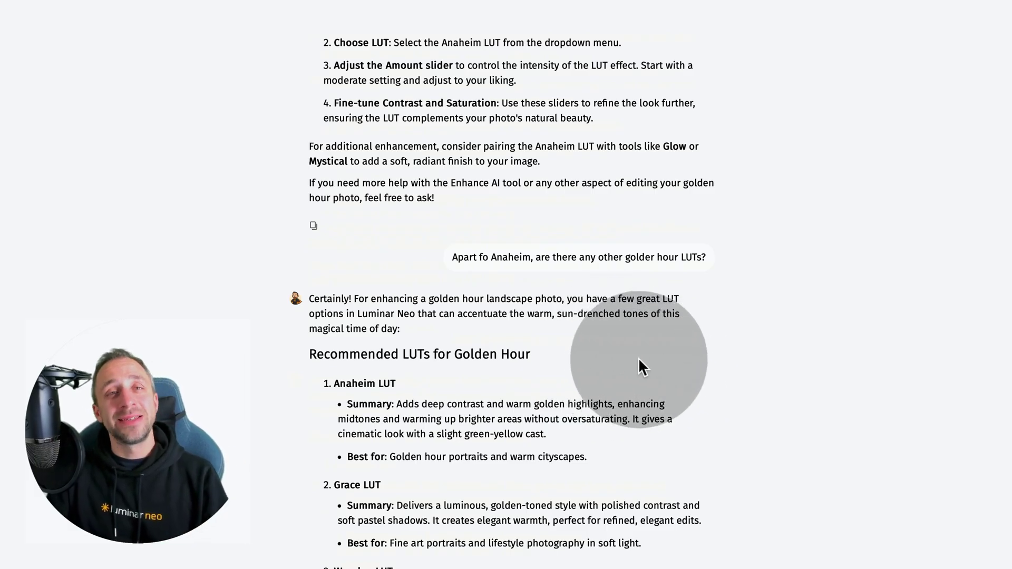
{"action": "scroll", "coordinate": [637, 358], "scroll_direction": "down", "scroll_amount": 3}
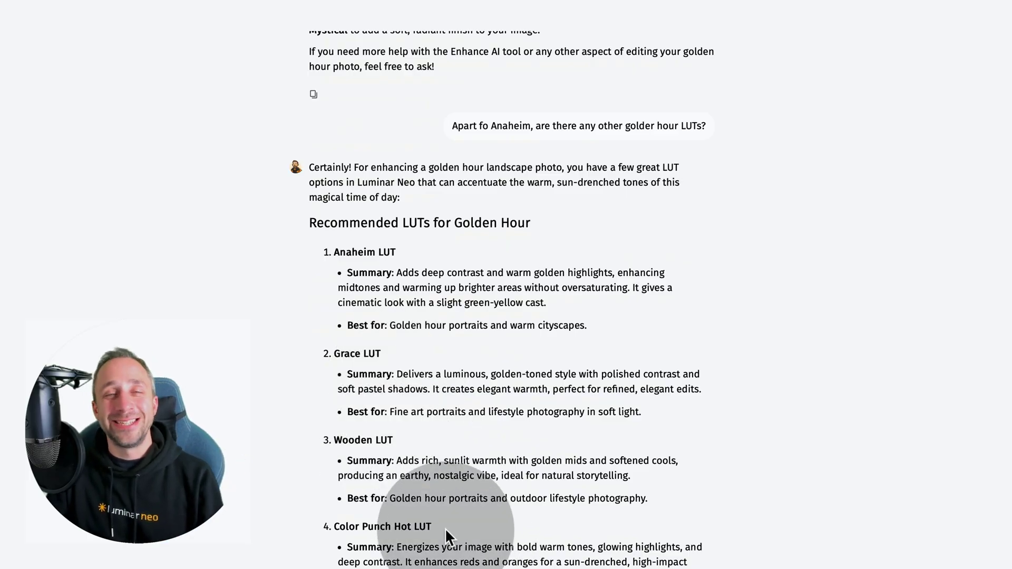
{"action": "scroll", "coordinate": [445, 527], "scroll_direction": "up", "scroll_amount": 8}
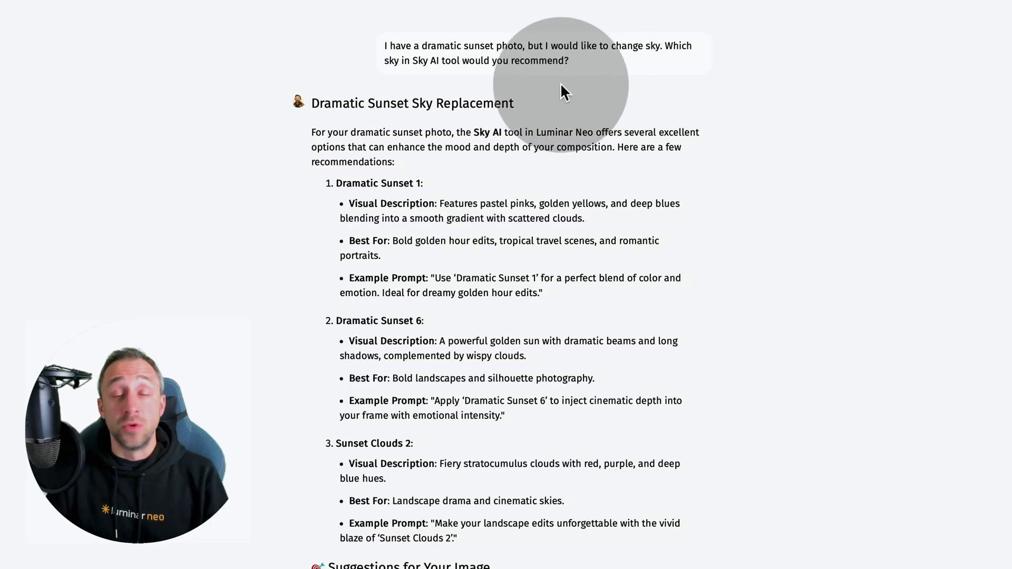
- Scroll past the Dramatic Sunset 1, Dramatic Sunset 6 and Sunset Clouds 2 sky suggestions to the licensing and preset answers
{"action": "scroll", "coordinate": [574, 273], "scroll_direction": "down", "scroll_amount": 1}
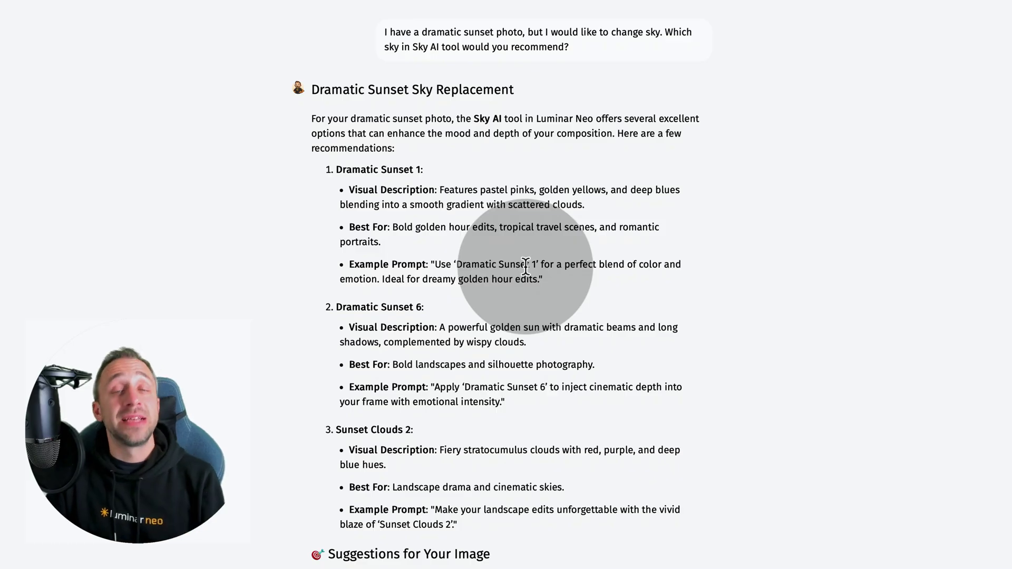
{"action": "scroll", "coordinate": [509, 253], "scroll_direction": "down", "scroll_amount": 3}
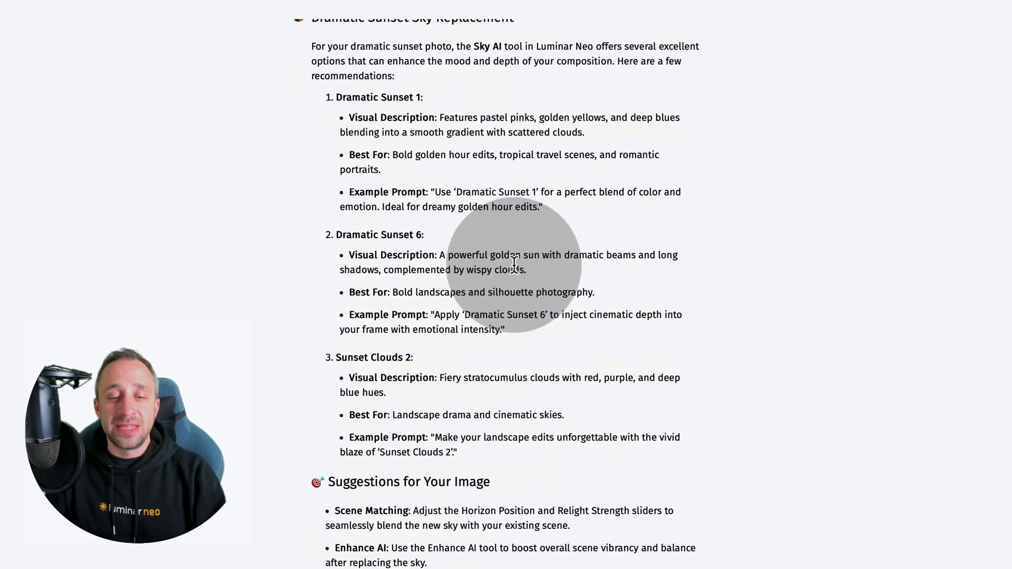
{"action": "scroll", "coordinate": [489, 354], "scroll_direction": "down", "scroll_amount": 1}
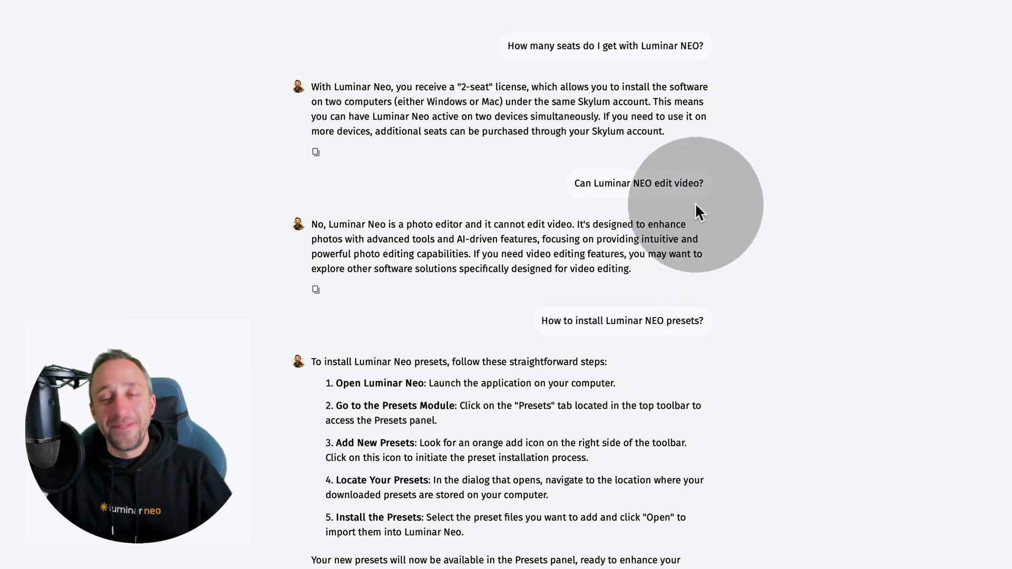
- Scroll through LumiBot's answers on seats, video editing, presets and the latest version, 1.24.3
{"action": "scroll", "coordinate": [695, 202], "scroll_direction": "down", "scroll_amount": 1}
{"action": "scroll", "coordinate": [706, 376], "scroll_direction": "down", "scroll_amount": 2}
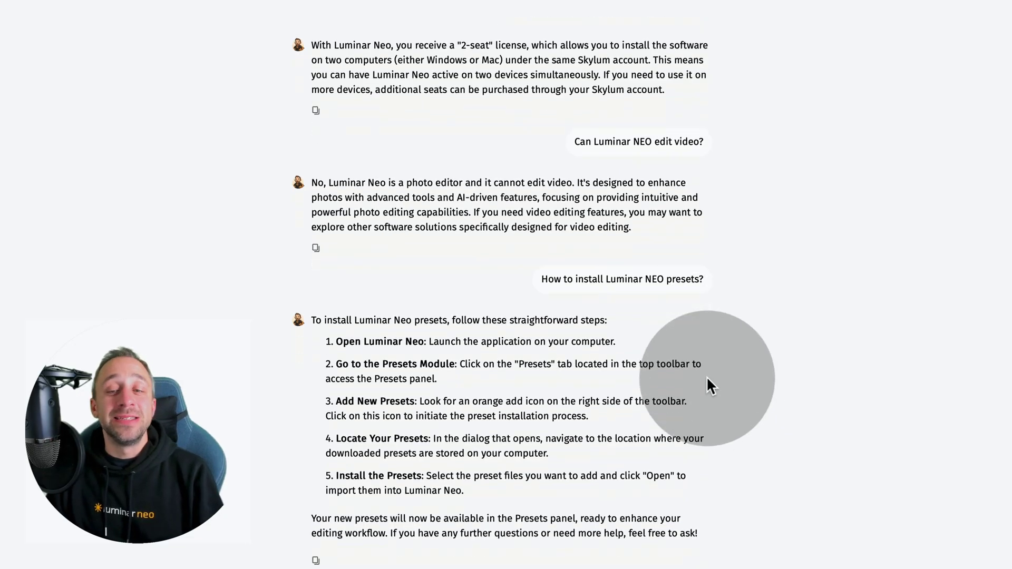
{"action": "scroll", "coordinate": [667, 377], "scroll_direction": "down", "scroll_amount": 5}
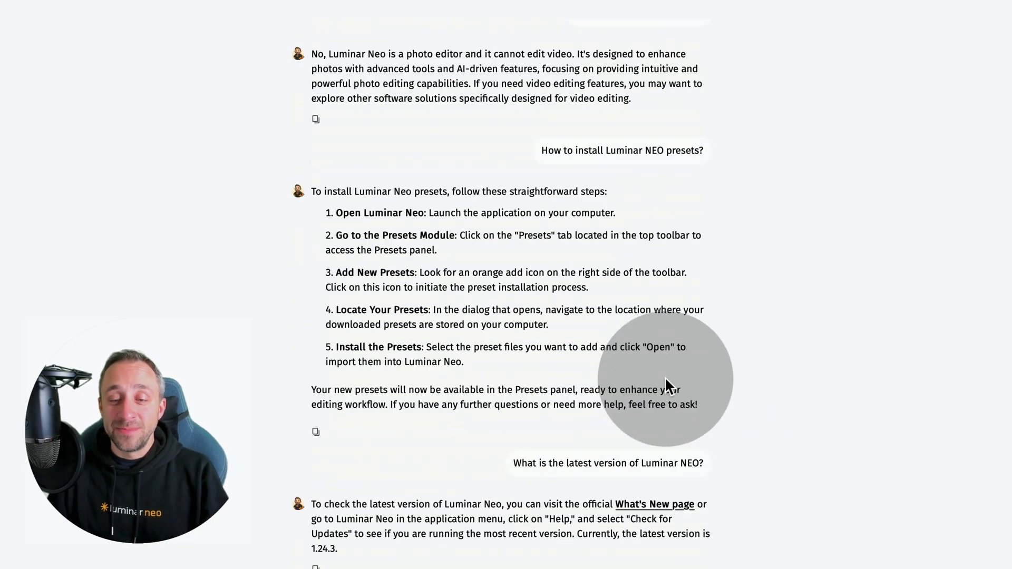
{"action": "scroll", "coordinate": [574, 485], "scroll_direction": "down", "scroll_amount": 4}
{"action": "scroll", "coordinate": [575, 484], "scroll_direction": "up", "scroll_amount": 10}
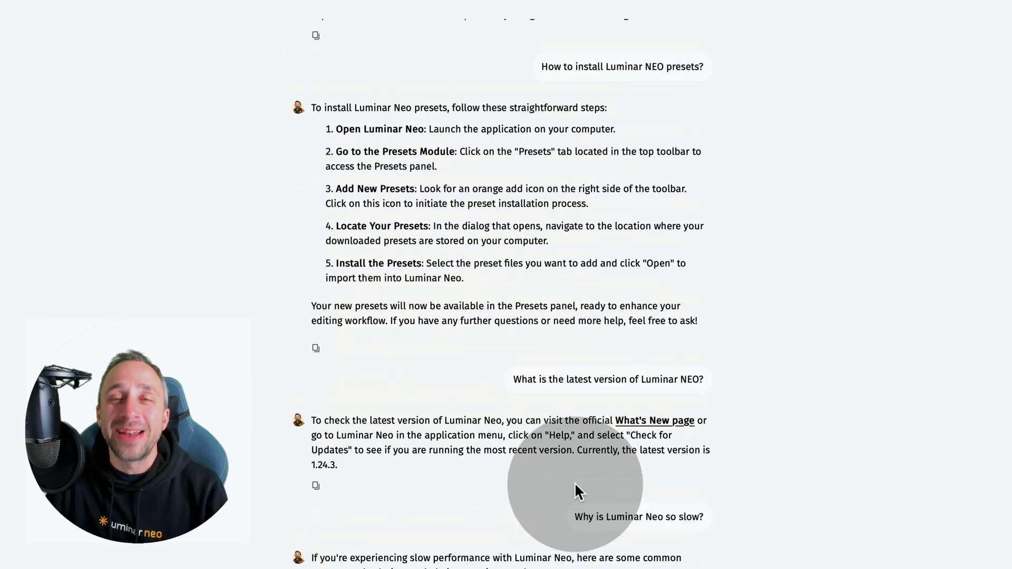